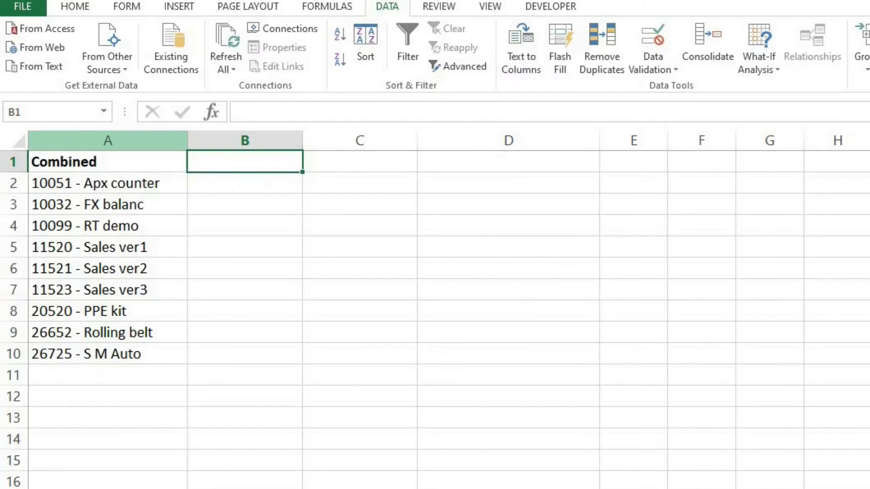
- Start Text to Columns on cells A1:A10 and choose Delimited as the original data type
left_click_drag(108, 162, 108, 353)
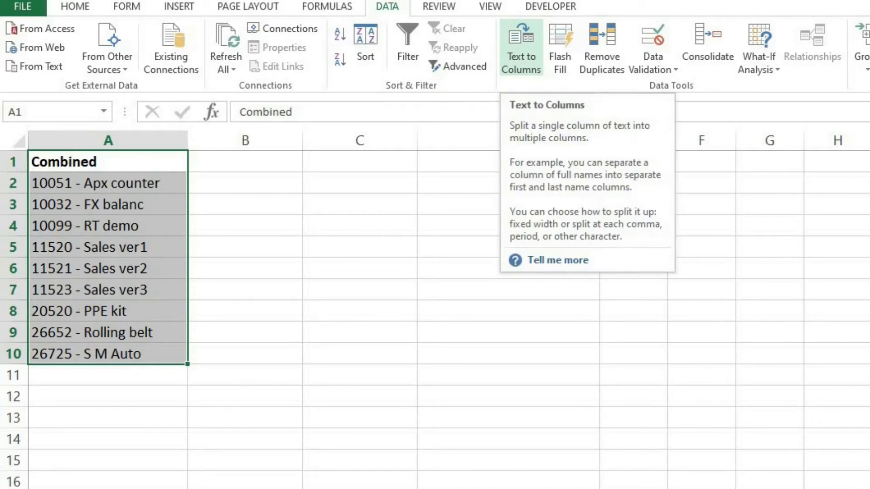
left_click(521, 50)
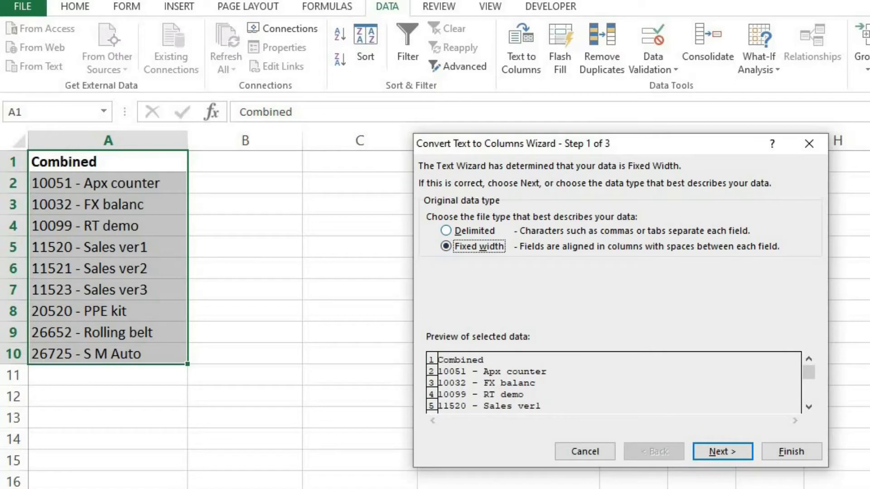
key("Up")
key("Down")
key("Up")
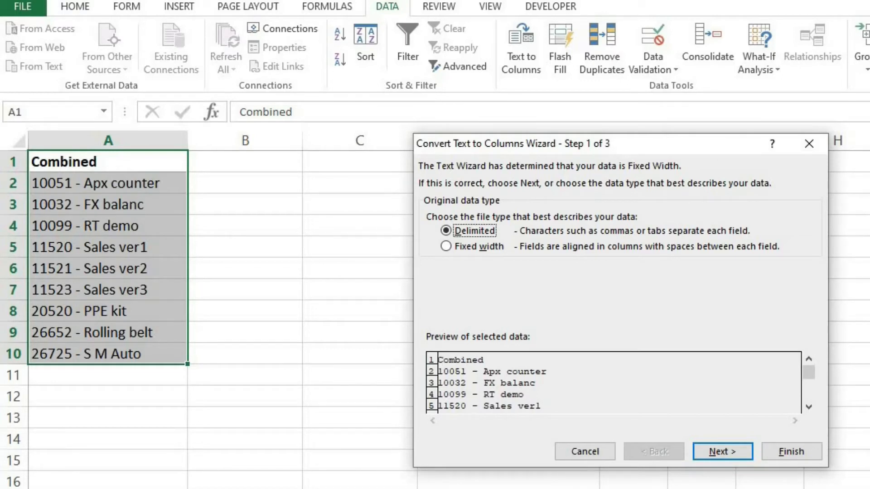
- Try the Fixed width split with the second column break moved further along the text, and return to the data type choice
left_click(466, 246)
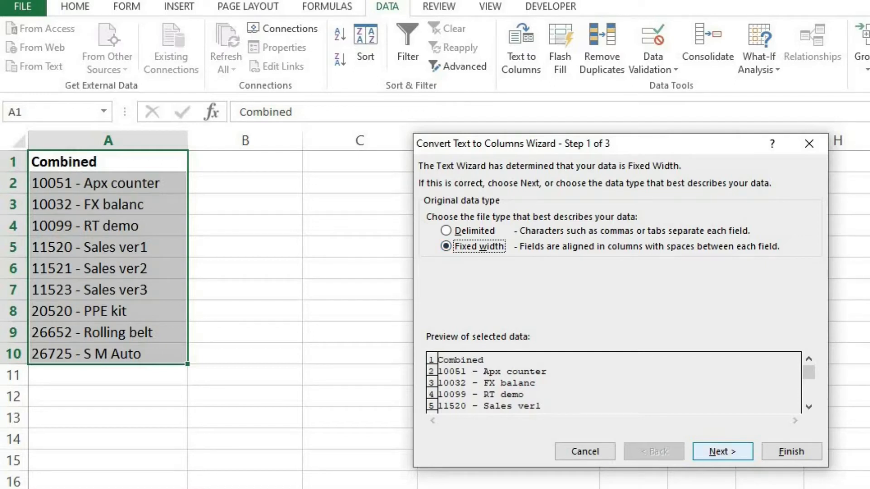
key("Return")
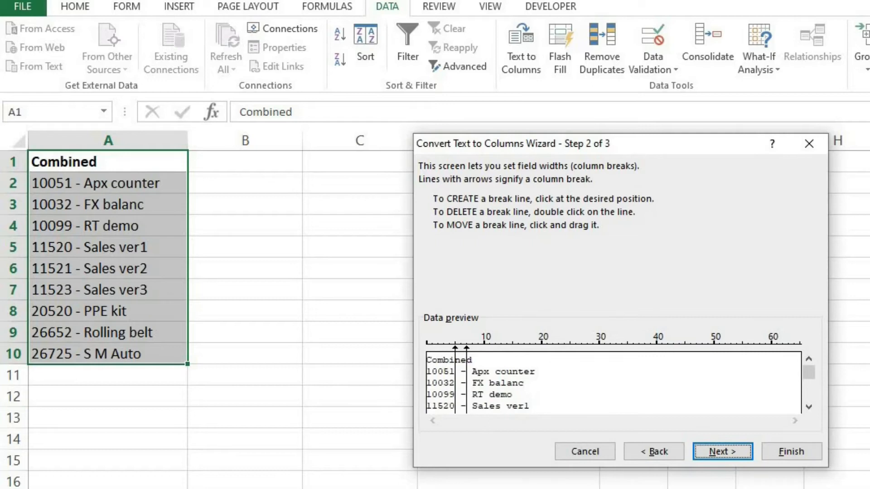
mouse_move(466, 383)
left_mouse_down()
mouse_move(478, 383)
mouse_move(466, 382)
left_mouse_up()
left_click_drag(466, 382, 495, 383)
left_click(654, 451)
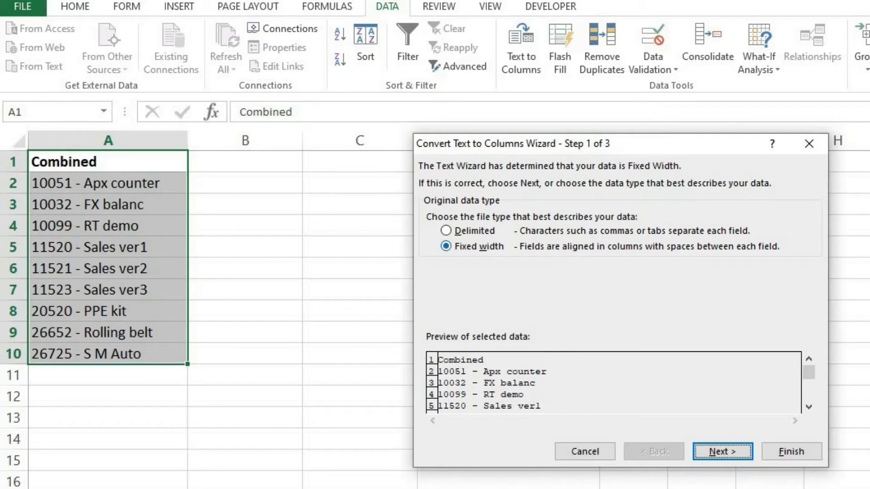
- Choose Delimited splitting with Tab off and only the custom hyphen "-" as the delimiter
left_click(446, 231)
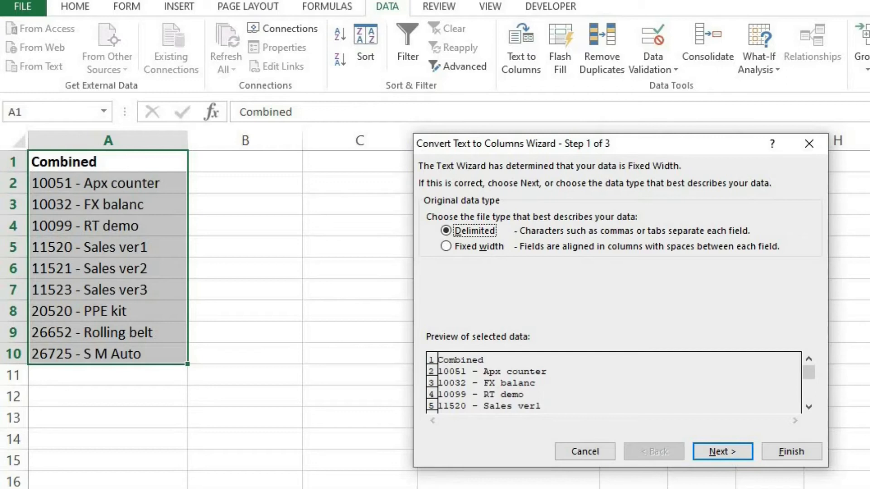
key("Return")
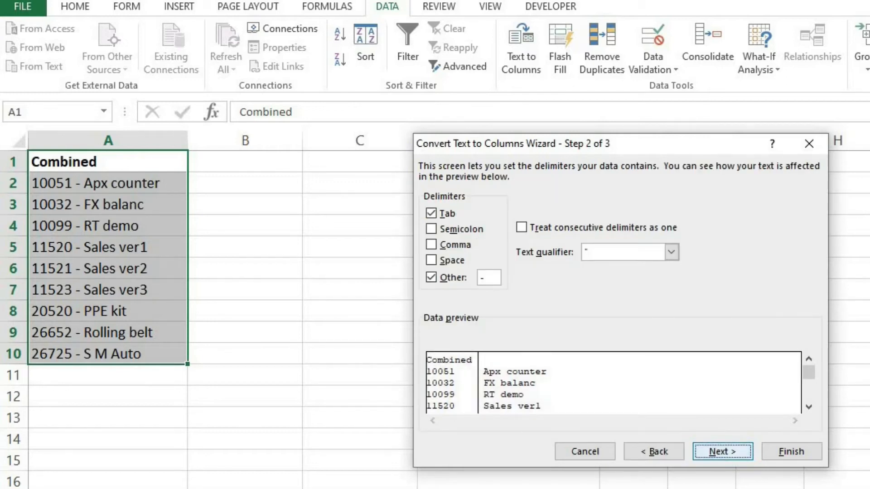
left_click(431, 213)
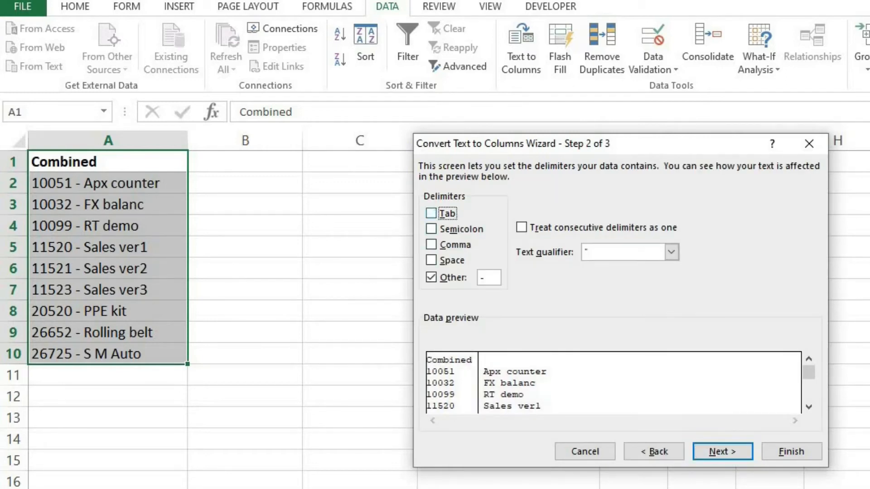
left_click(431, 277)
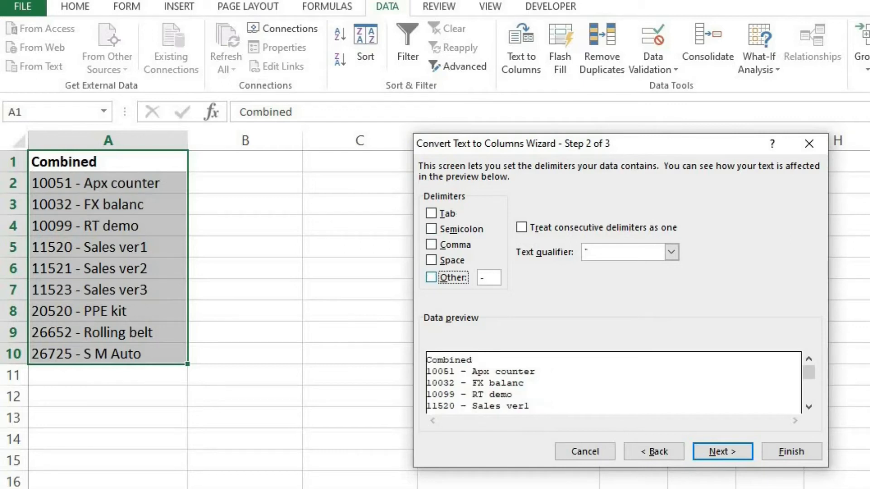
left_click(431, 277)
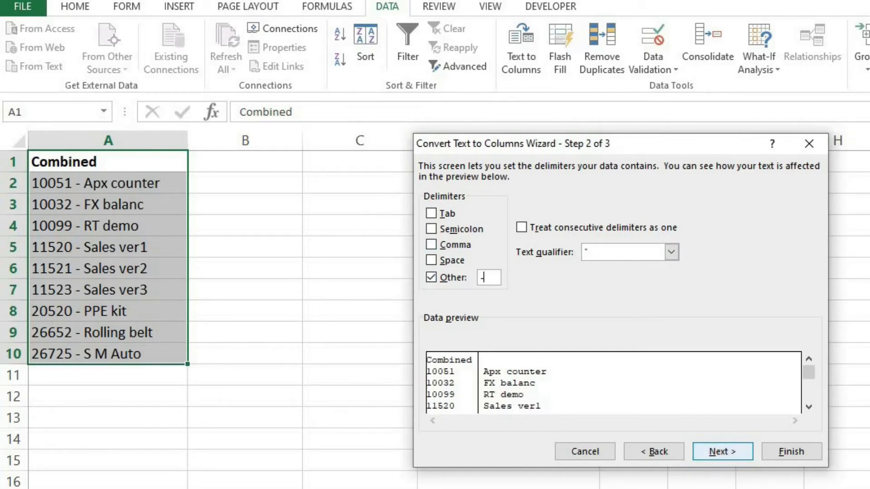
left_click(723, 451)
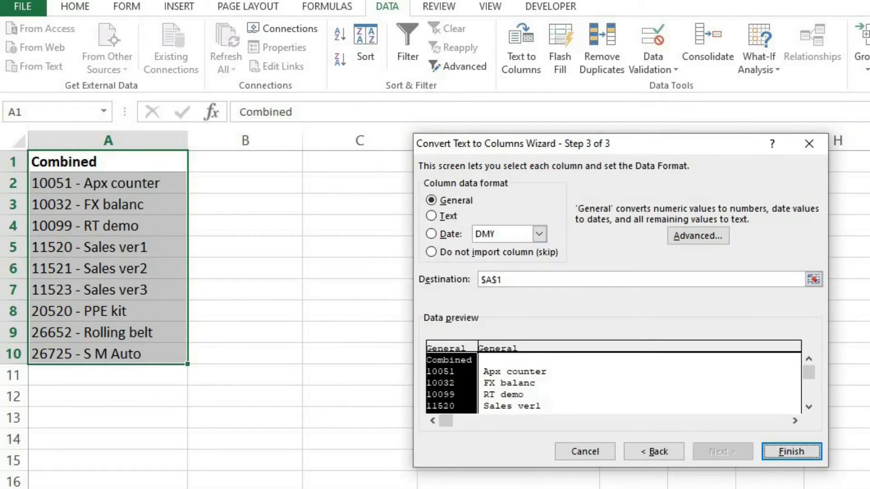
- Set the destination of the split data to cell B1 and finish the conversion
left_click(813, 279)
left_click(245, 183)
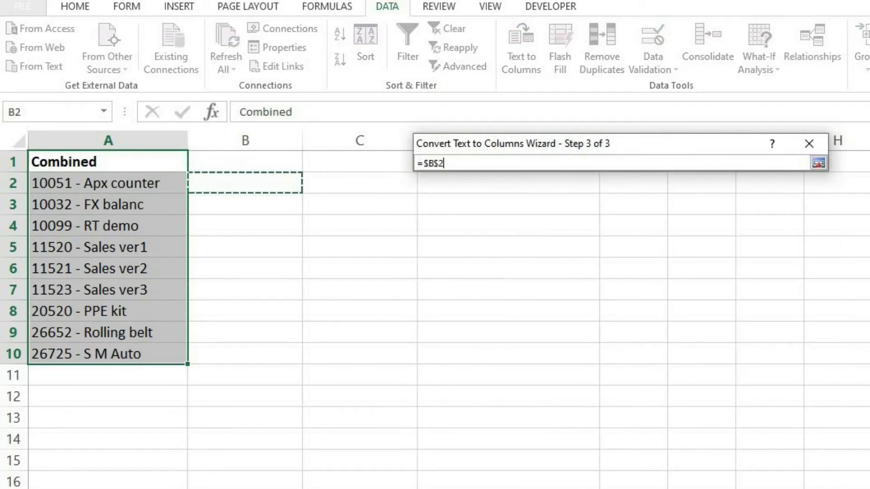
left_click(245, 162)
left_click(818, 163)
left_click(791, 451)
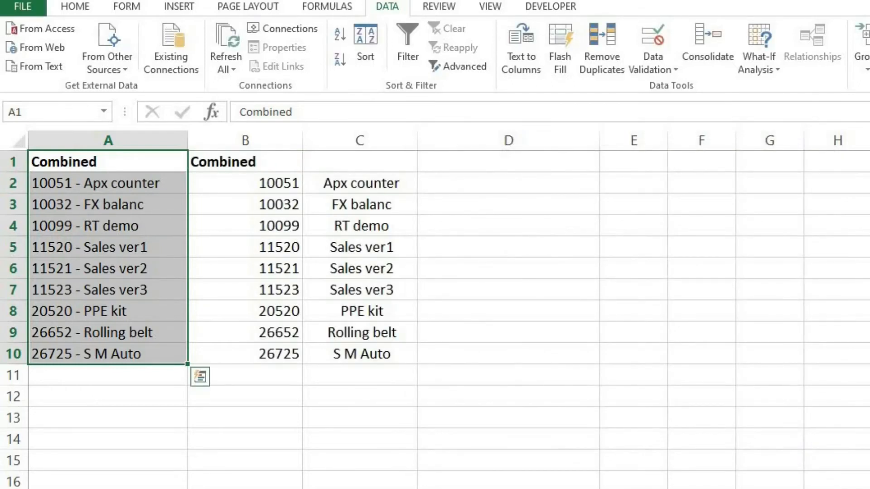
- Review the split values in B2:C10 and check the text in C2 for leading spaces
left_click_drag(245, 183, 359, 354)
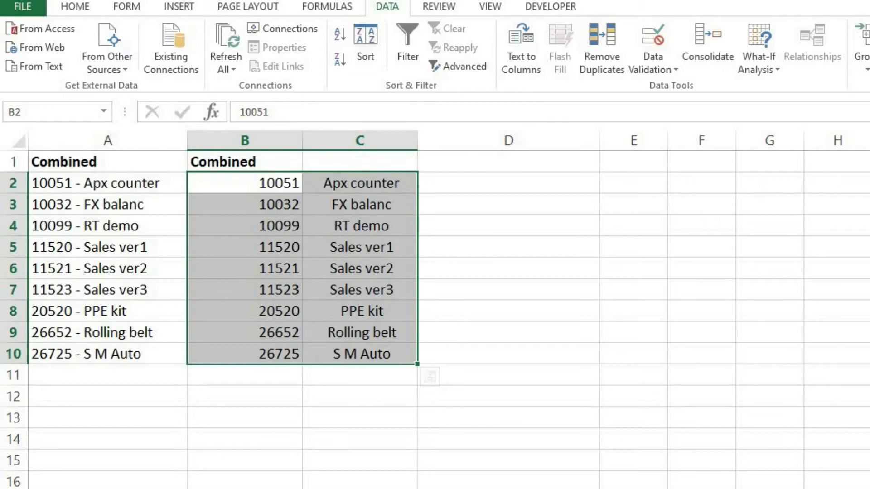
left_click(245, 183)
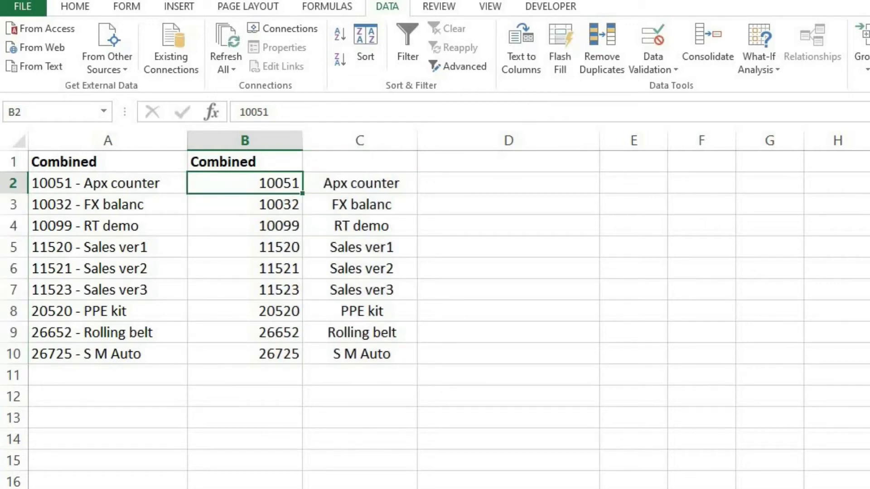
left_click_drag(360, 183, 360, 354)
left_click_drag(360, 183, 360, 375)
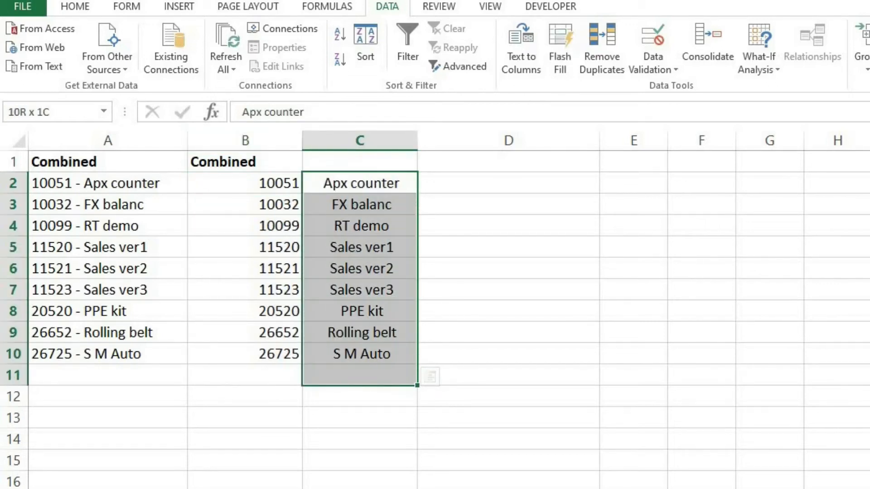
left_click(242, 112)
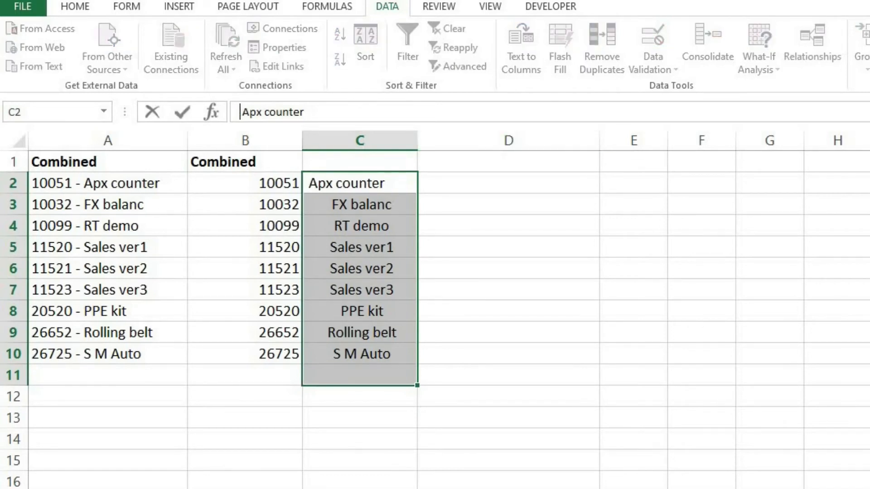
- Enter =TRIM(C2) in cell D2 and fill the formula down to D10
left_click(508, 183)
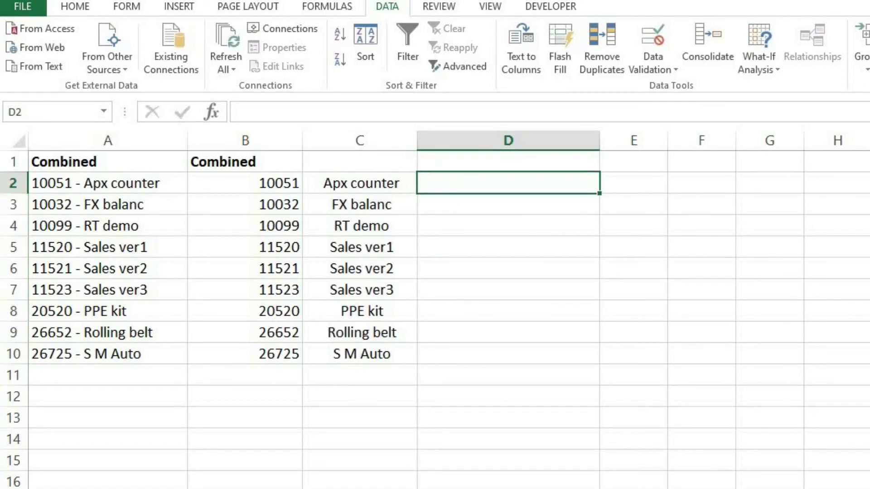
type("=trim")
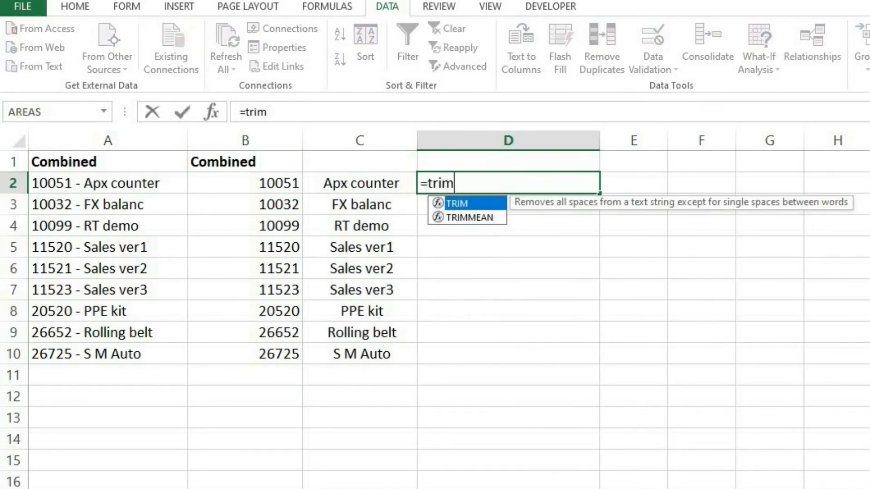
key("Tab")
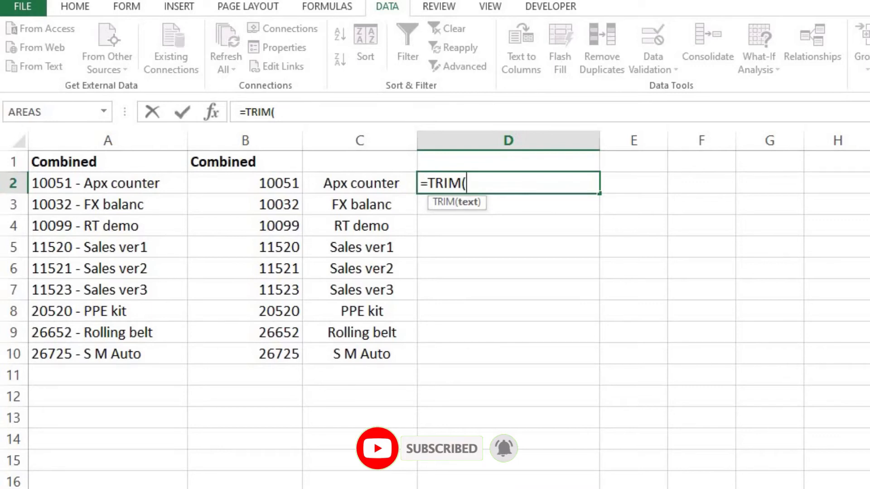
key("Left")
type(")")
key("Return")
key("Up")
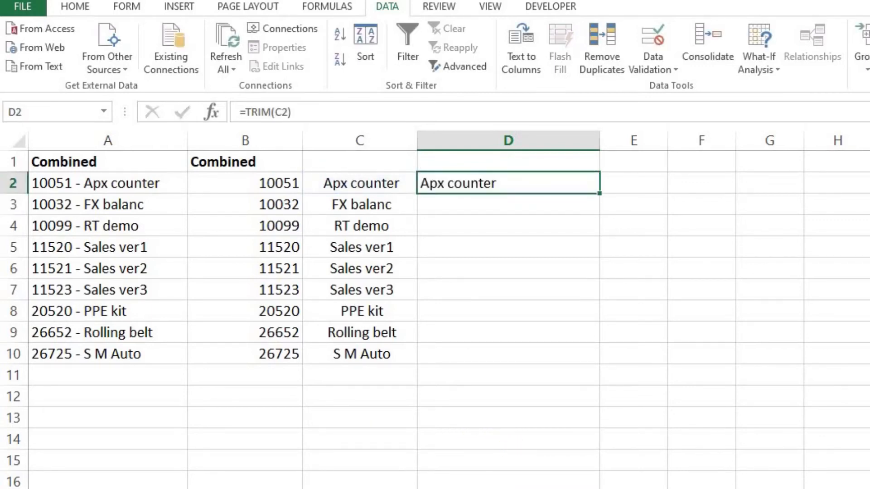
double_click(600, 193)
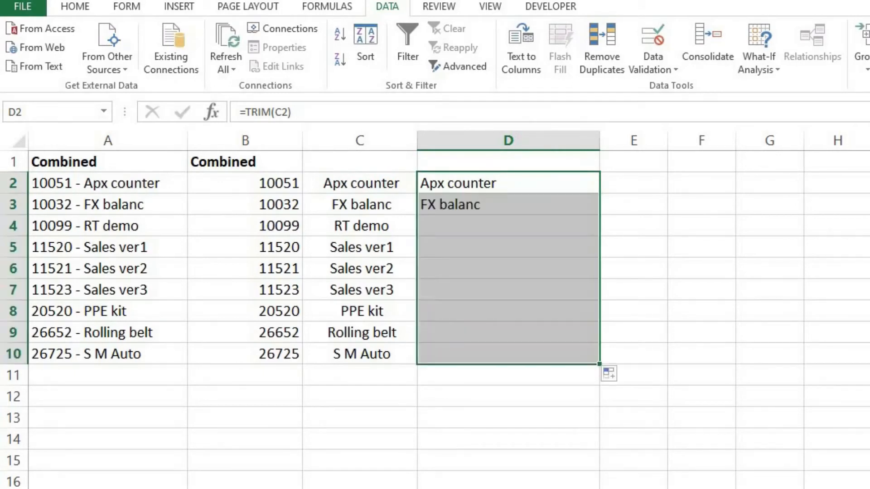
- Go through the TRIM formula cells in D2:D10 one by one to check the cleaned names
left_click(507, 183)
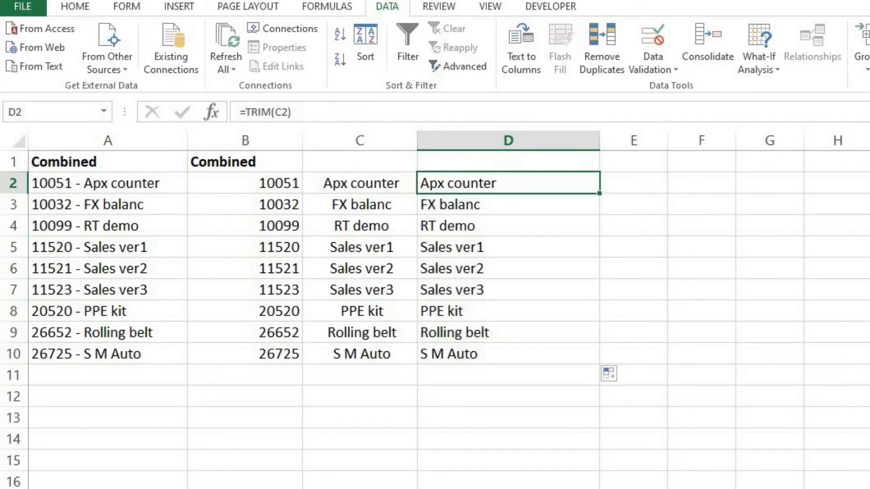
key("Down")
key("Down")
key("Down")
key("Down")
key("Down")
key("Down")
key("Down")
key("Down")
key("Up")
key("Up")
key("Up")
key("Up")
key("Up")
key("Up")
key("Up")
key("Up")
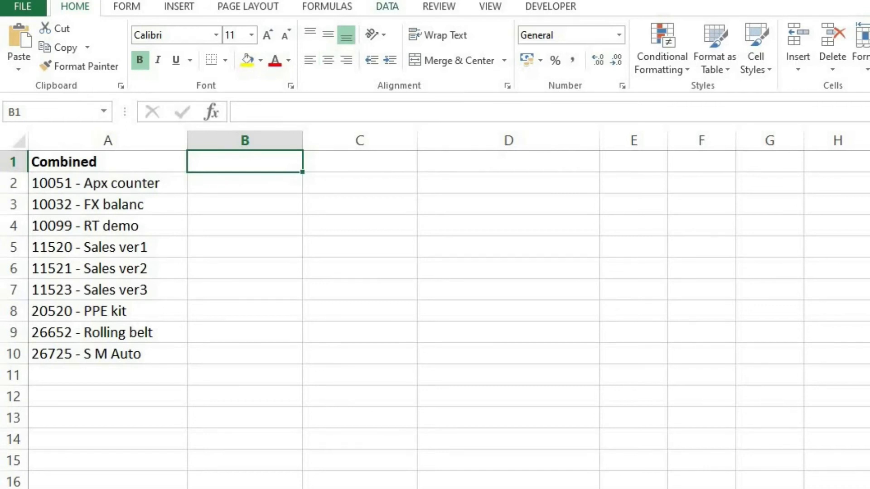
- Enter 1, 2 and 3 in cells C2:C4 and extend the number series down to C10
left_click(387, 7)
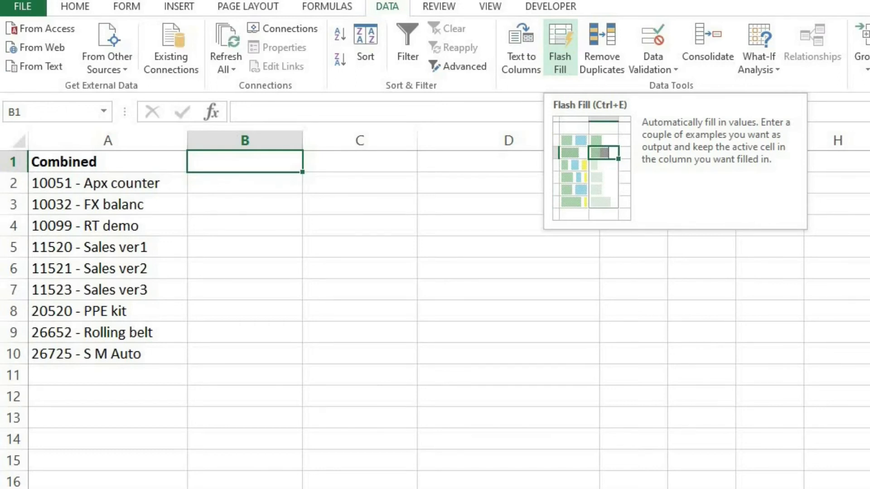
left_click(359, 183)
type("1")
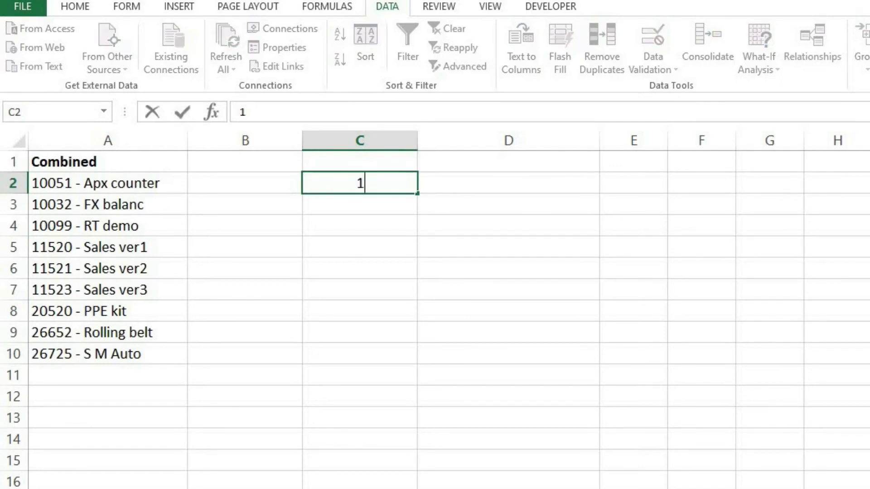
key("Return")
type("2")
key("Return")
type("3")
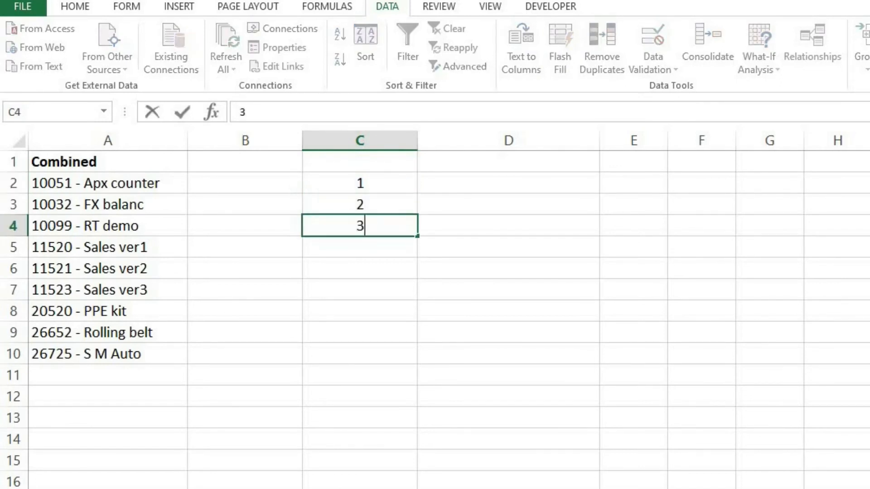
key("Return")
left_click_drag(359, 183, 359, 226)
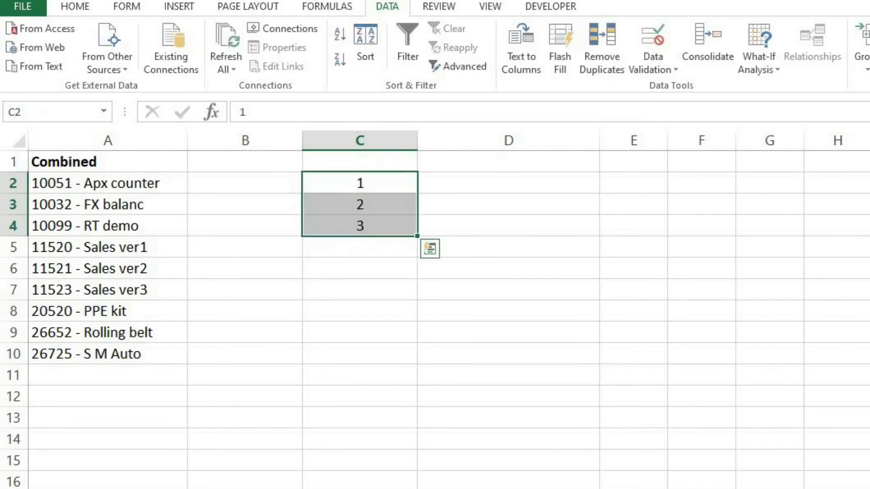
left_click_drag(417, 236, 417, 358)
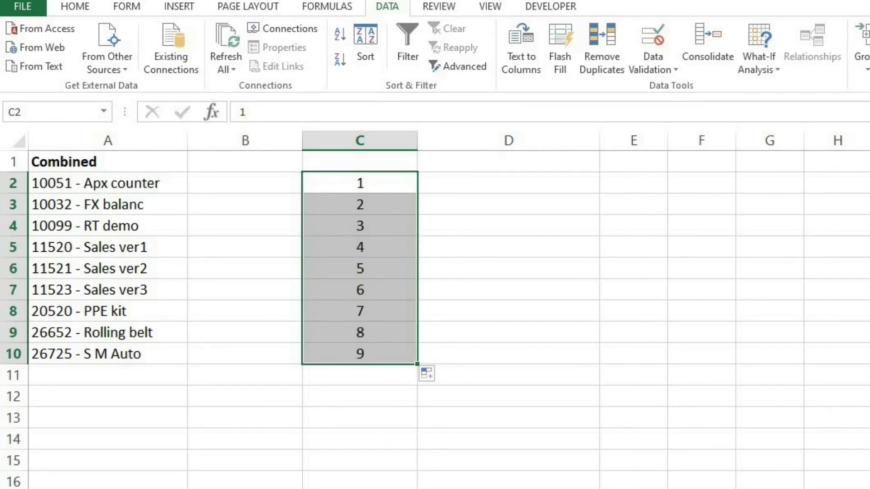
- Examine the starting numbers in C2:C4 and compare their pattern with the filled cells below
left_click_drag(359, 183, 360, 226)
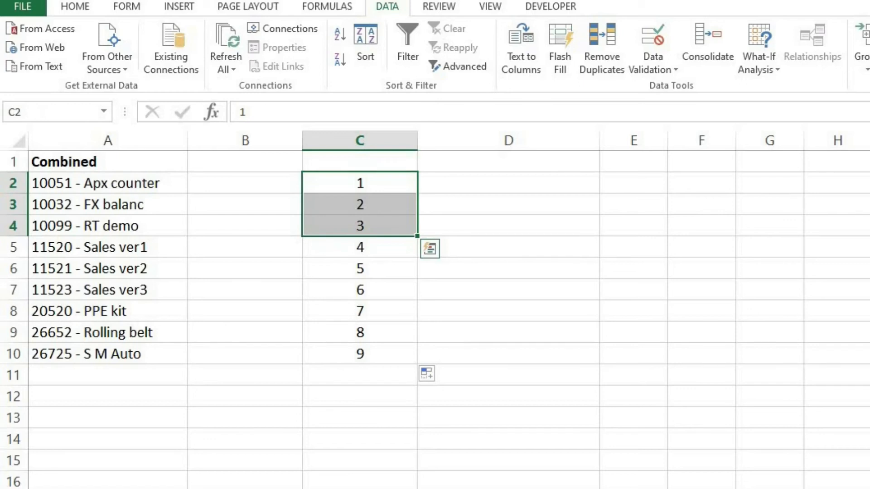
left_click(360, 205)
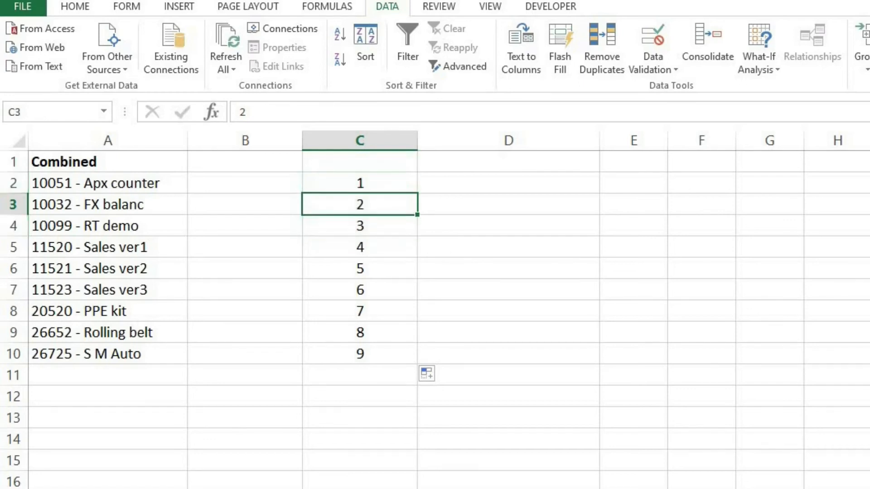
left_click_drag(360, 183, 360, 204)
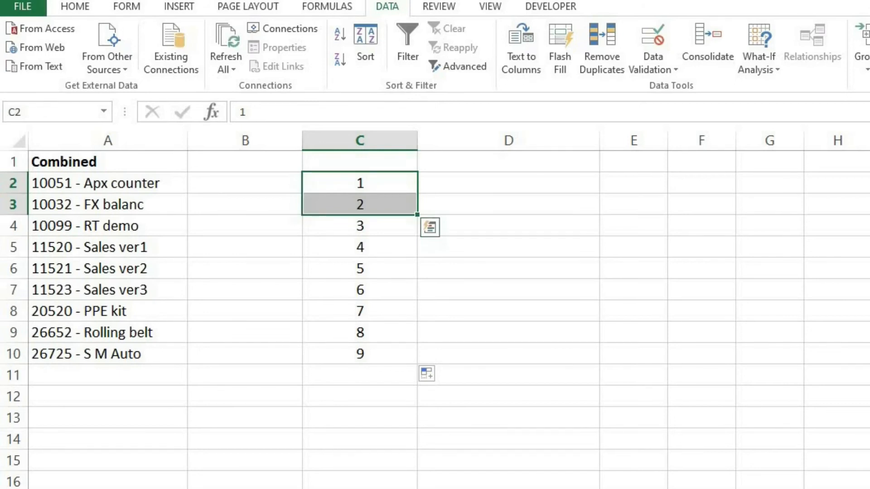
left_click(360, 226)
left_click(360, 247)
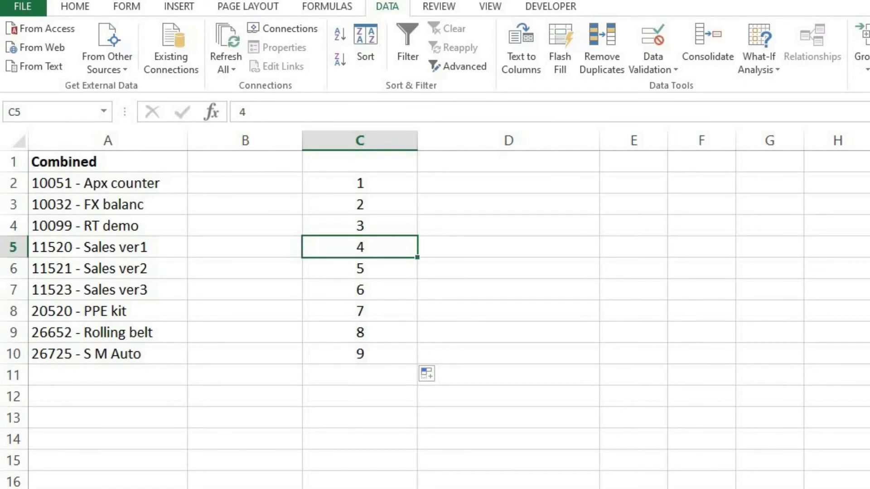
left_click(360, 269)
left_click_drag(360, 247, 359, 333)
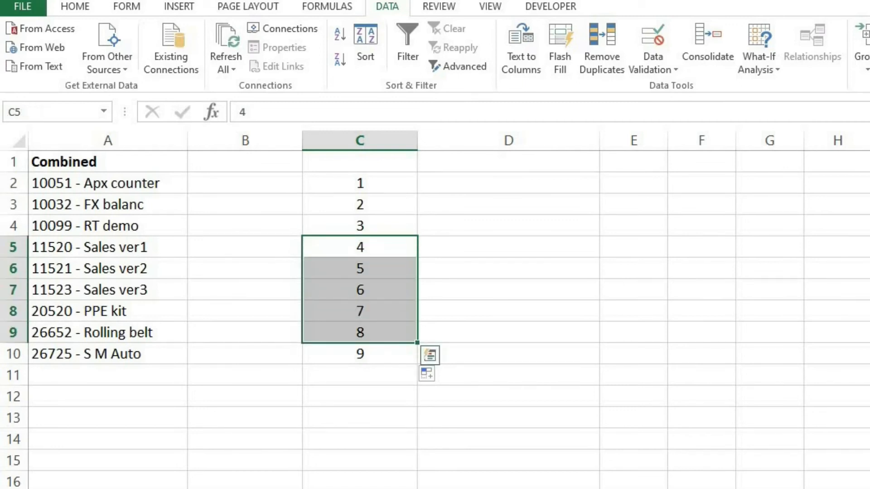
- Clear the number series from cells C2:C10
left_click_drag(359, 183, 360, 354)
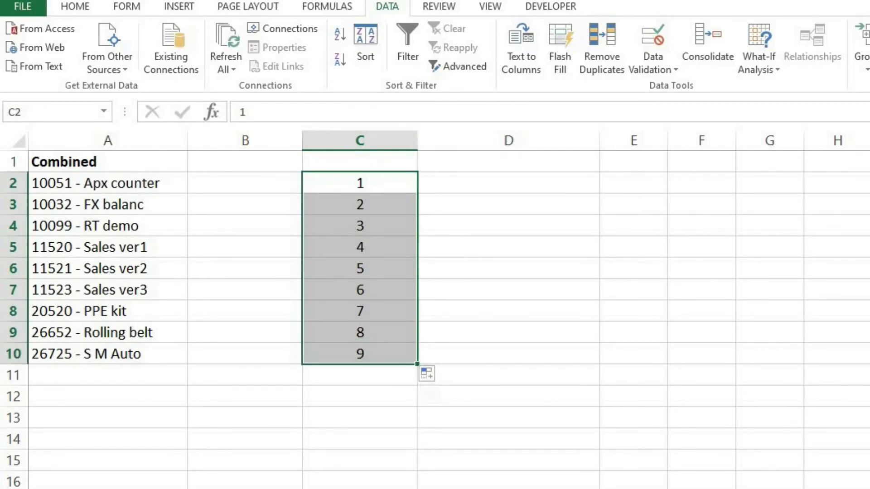
key("Delete")
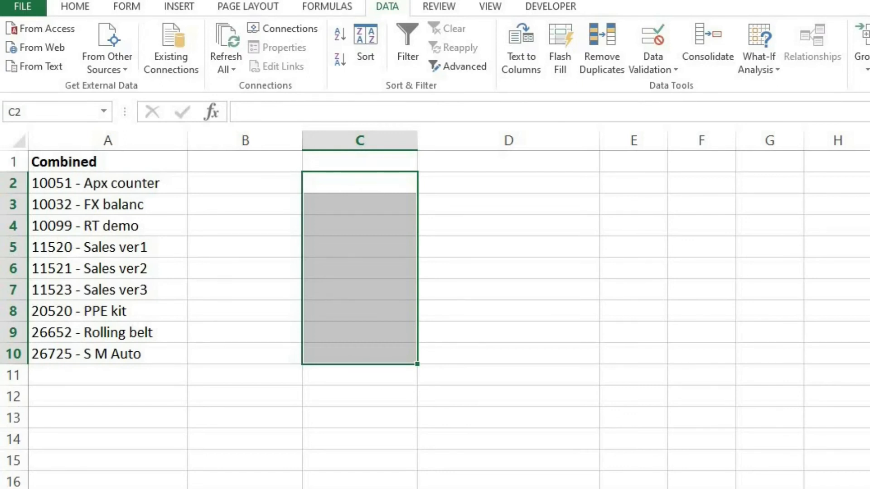
- Enter the code 10051 from A2 in cell B2 and use Flash Fill to extract the remaining codes down to B10
left_click(245, 183)
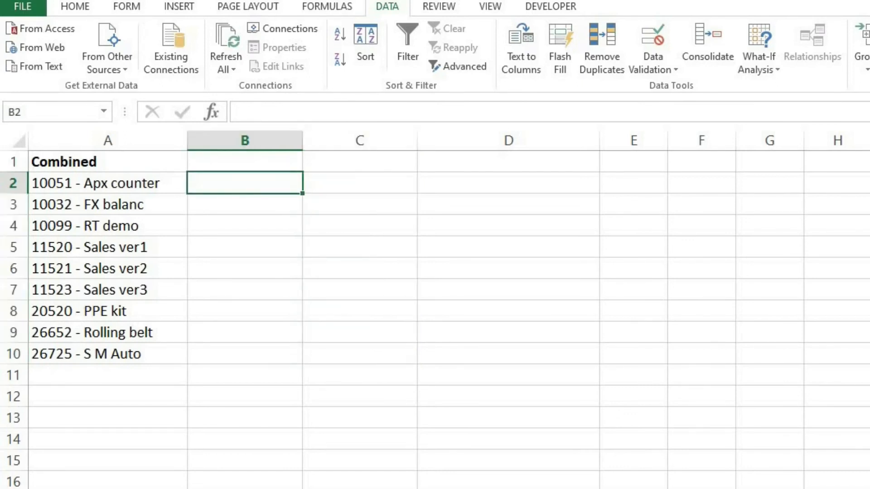
left_click(107, 183)
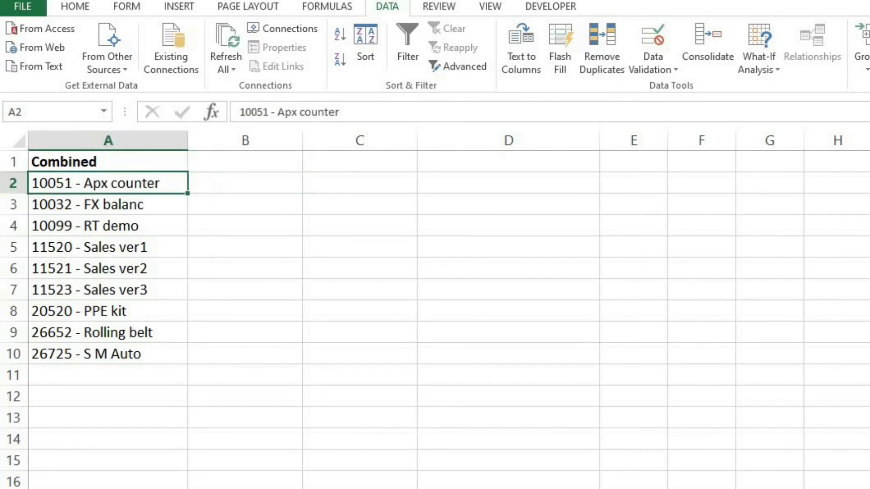
left_click(245, 183)
type("10051")
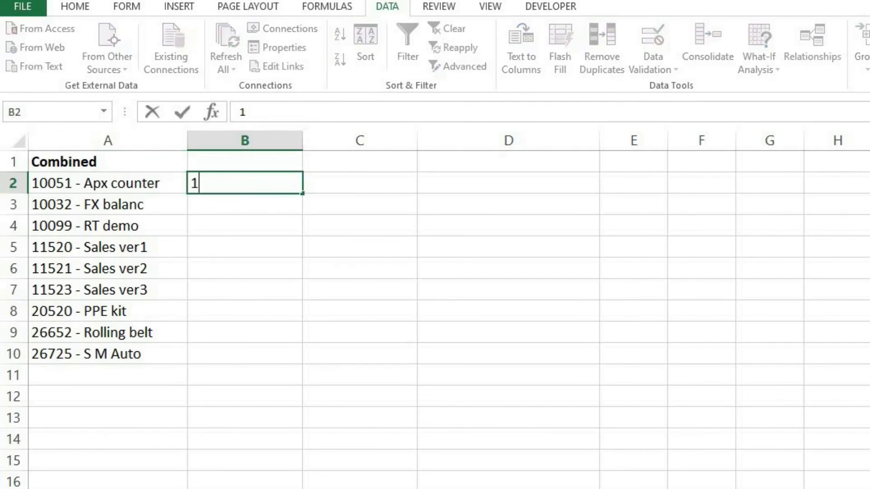
key("Return")
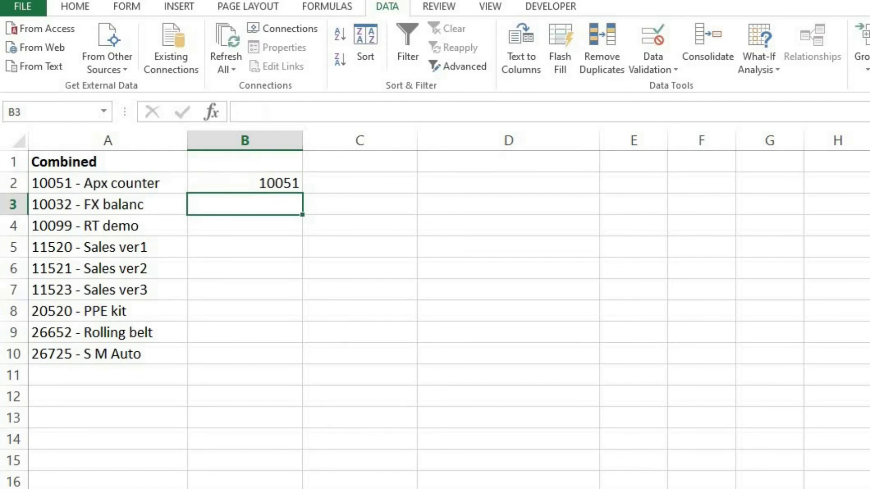
left_click(244, 183)
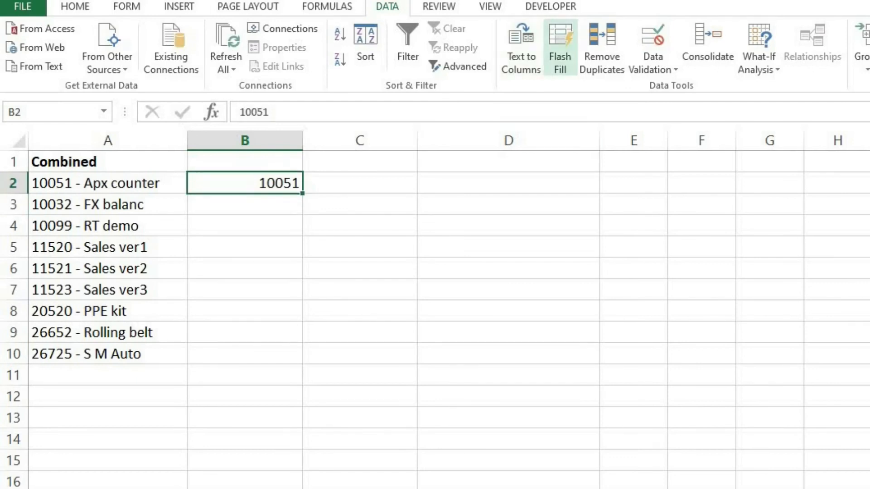
left_click(560, 50)
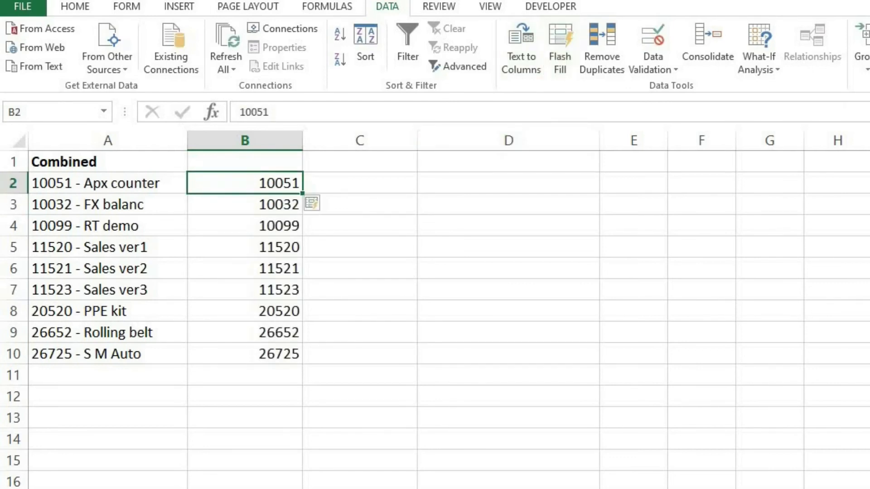
- Examine the flash-filled codes in B3:B10 and compare the pattern in B2 with the combined text in A2
left_click_drag(244, 205, 245, 354)
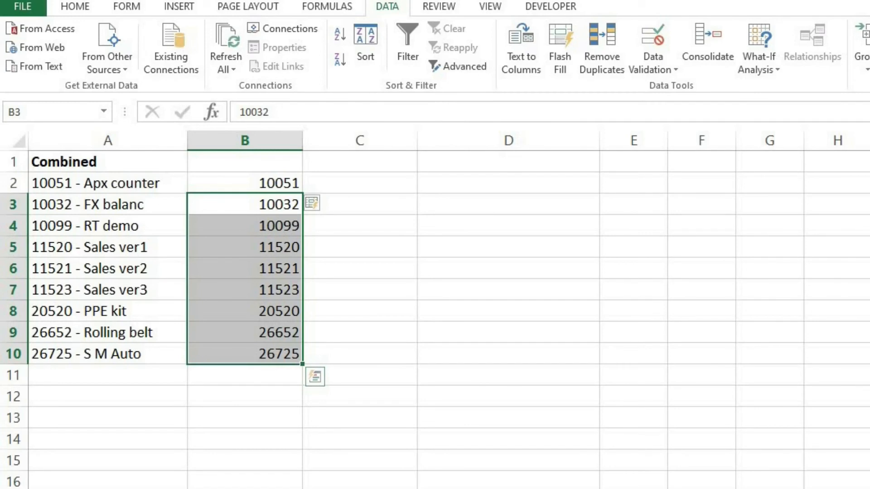
left_click(244, 183)
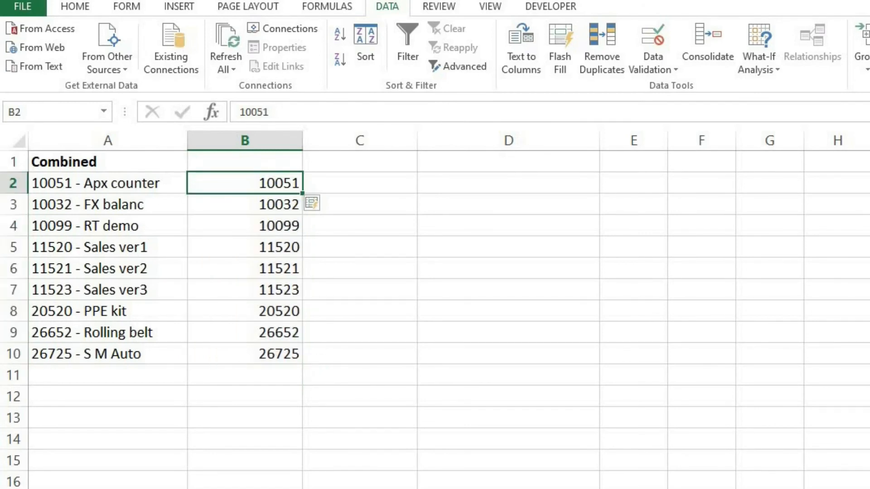
left_click(108, 183)
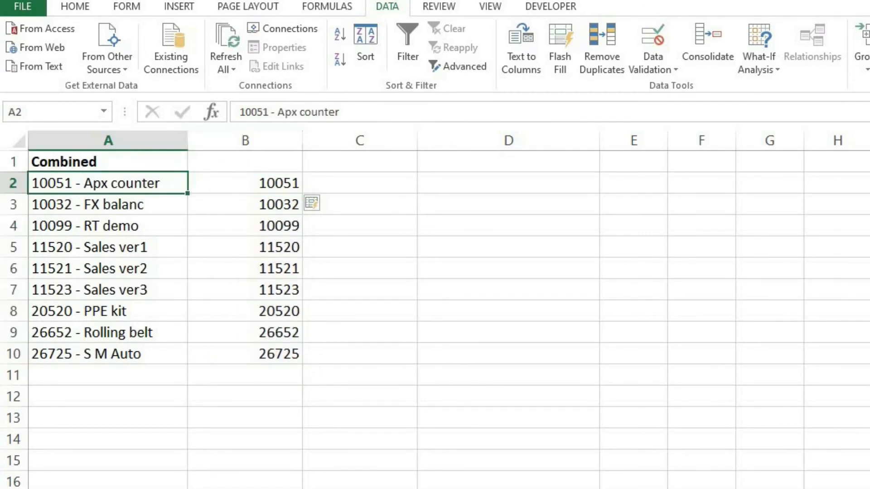
double_click(254, 112)
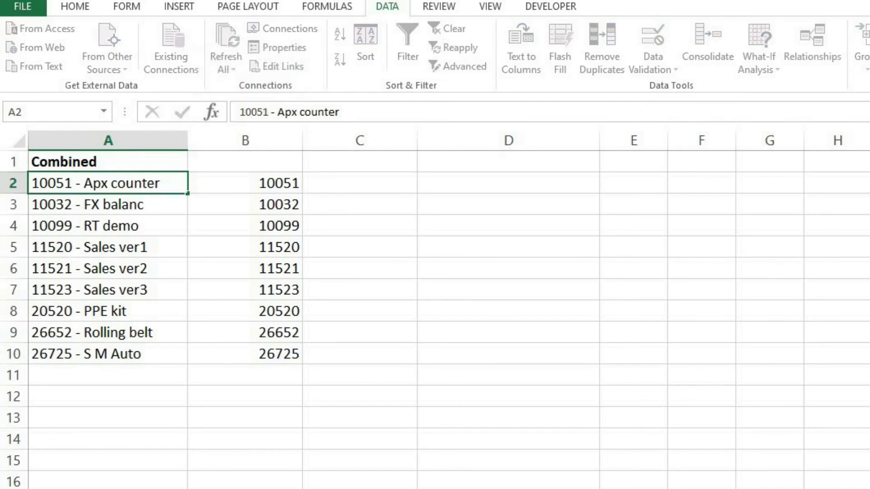
left_click(244, 183)
left_click(245, 205)
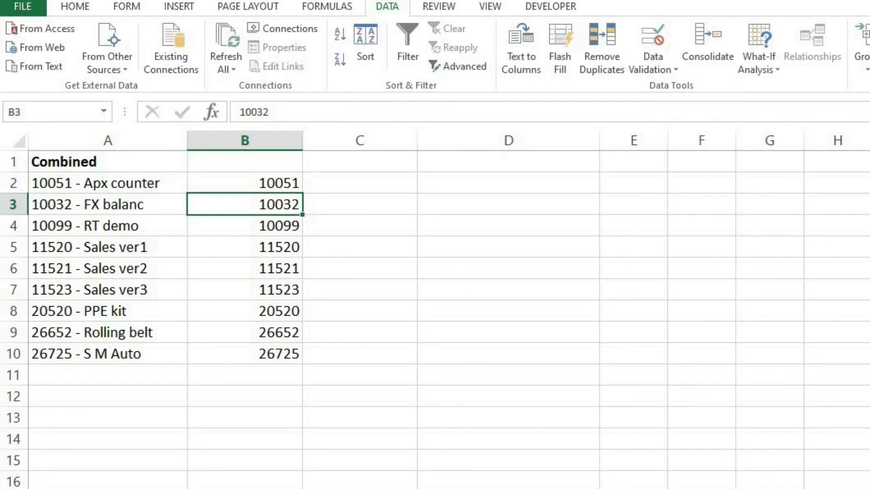
left_click_drag(245, 205, 245, 354)
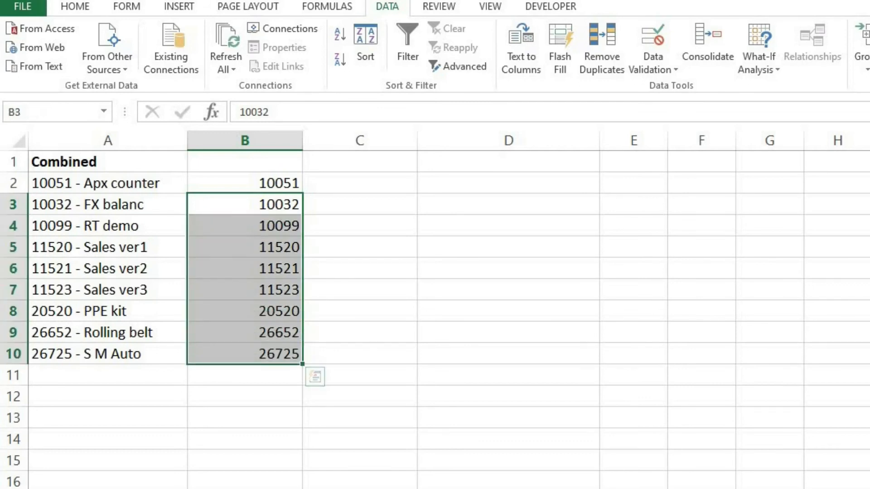
left_click_drag(245, 204, 244, 375)
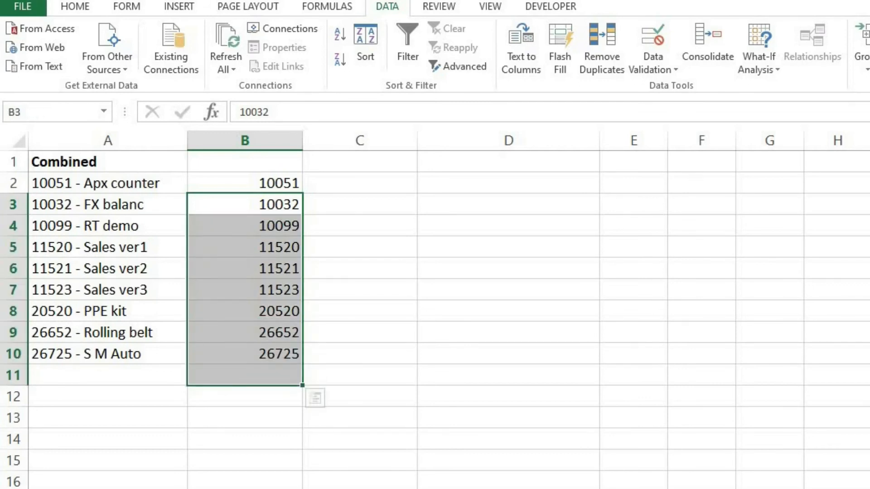
- Copy the text "Apx counter" from A2 into cell C2 and use Flash Fill to extract the remaining names in column C
left_click(108, 183)
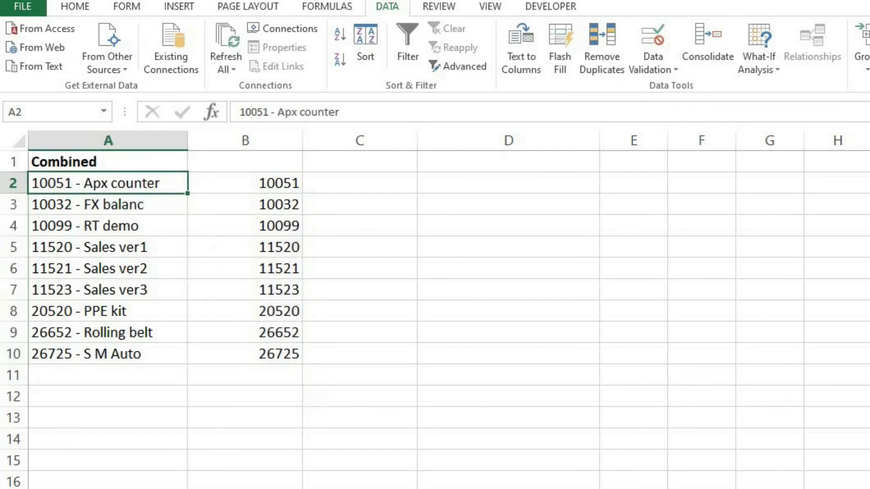
left_click_drag(340, 112, 277, 112)
key("ctrl+c")
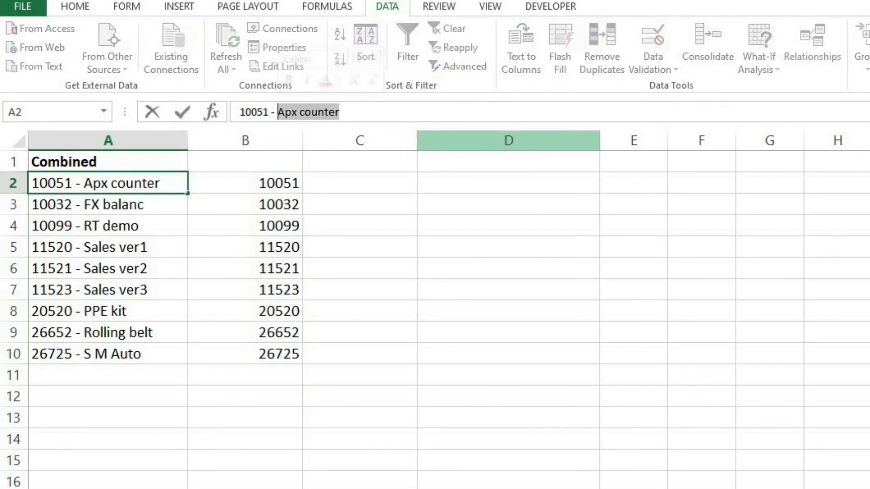
left_click(360, 183)
left_click(245, 112)
key("ctrl+v")
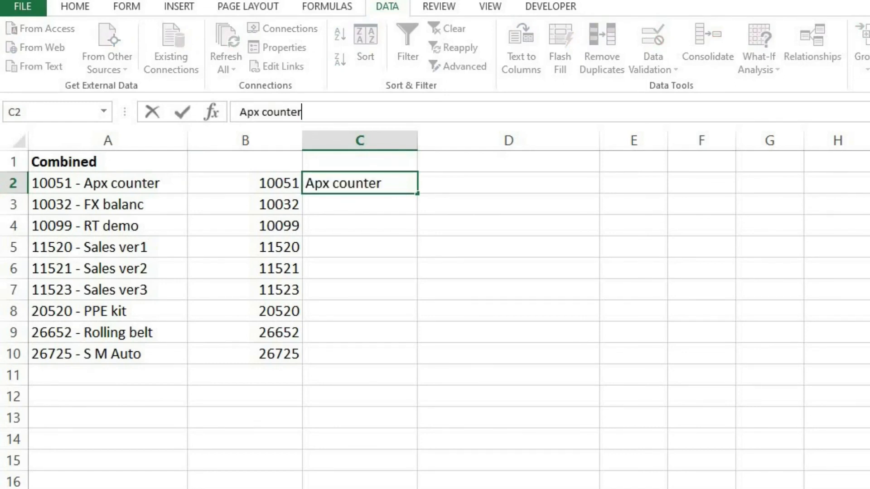
key("Return")
left_click(360, 183)
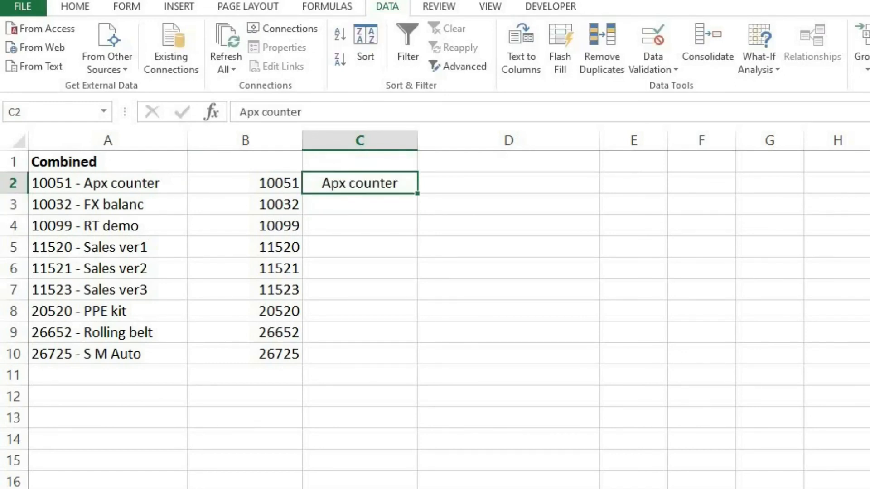
left_click(560, 48)
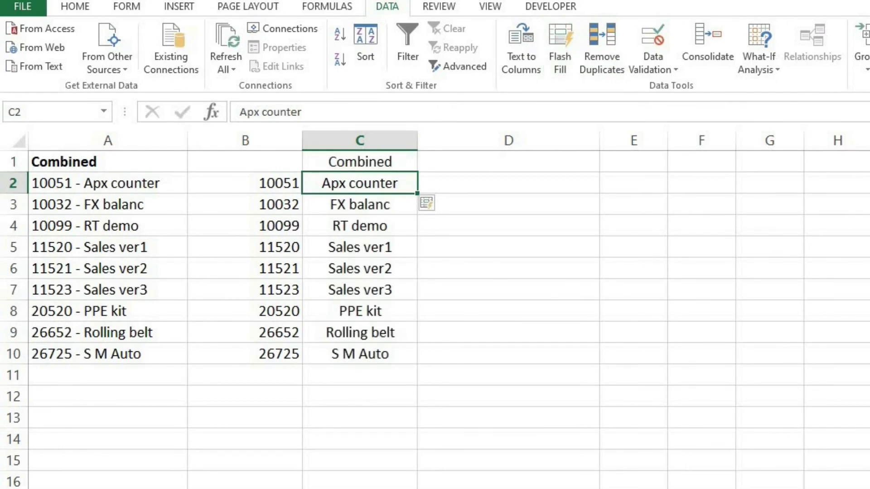
- Check the flash-filled names in C2:C10 for correct extraction from the combined text
left_click(359, 204)
left_click(359, 225)
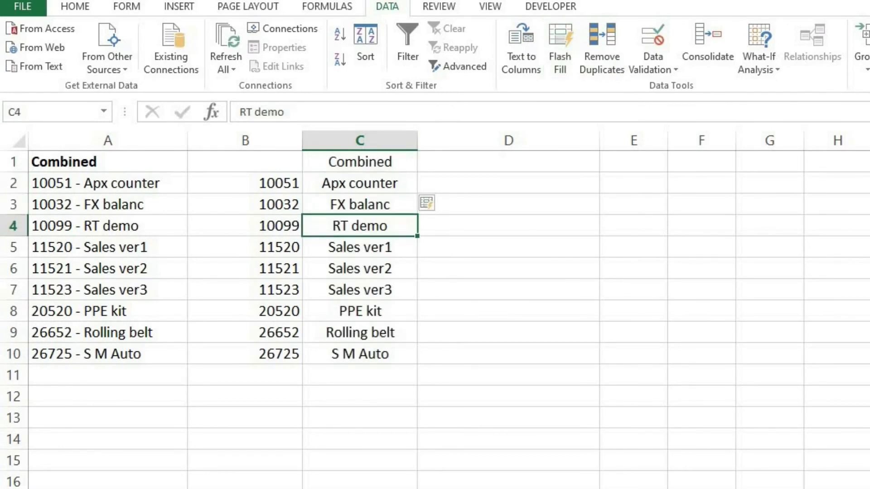
left_click(360, 247)
left_click(360, 290)
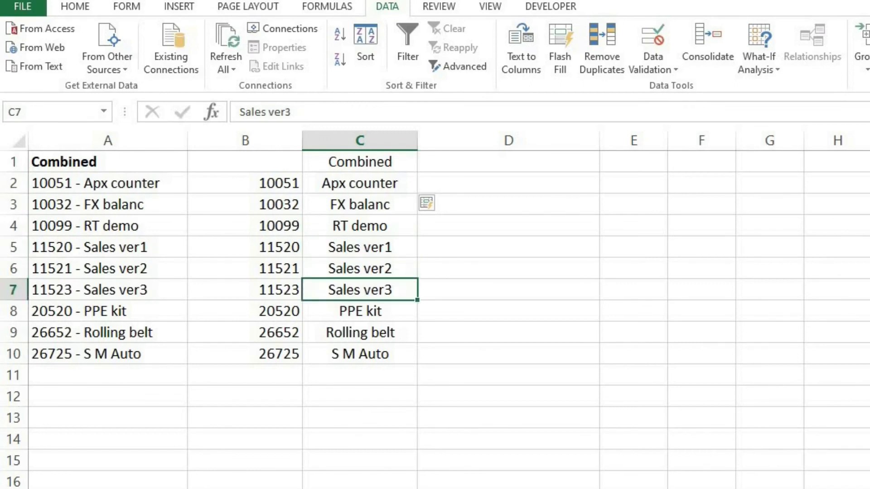
left_click_drag(359, 183, 360, 333)
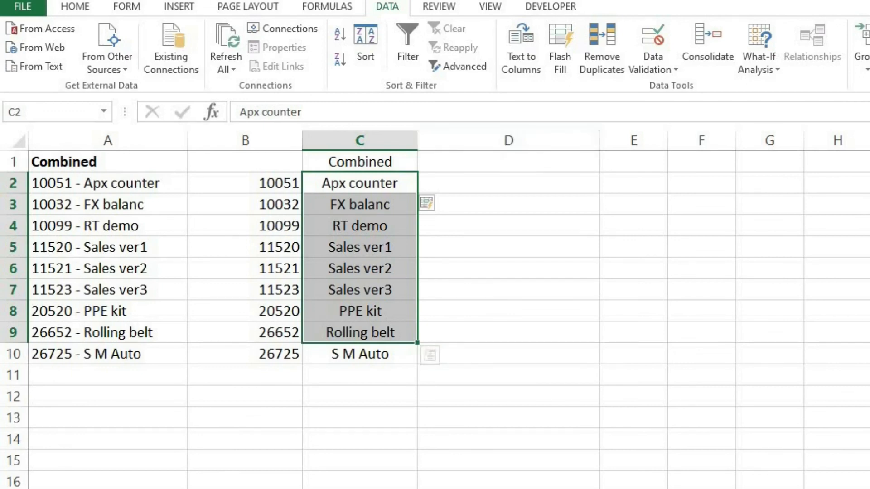
left_click_drag(360, 183, 359, 353)
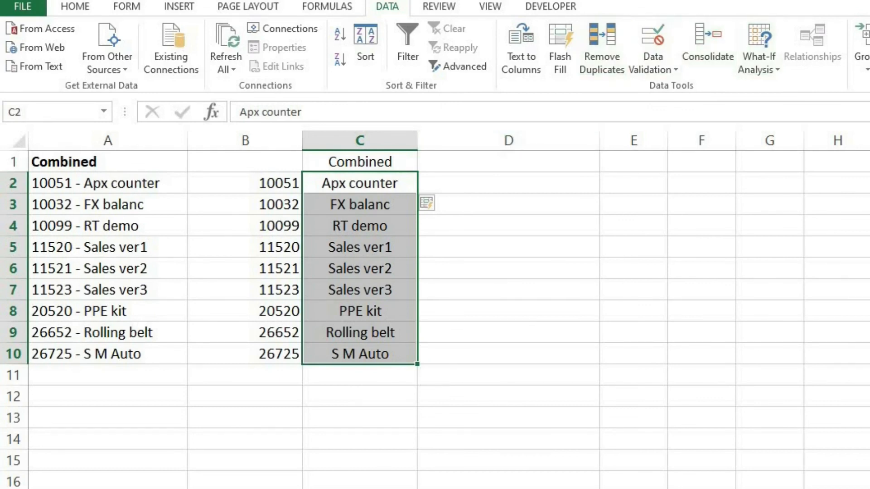
- Review the separated codes and names in columns B and C row by row against the combined text in column A
left_click_drag(244, 183, 359, 353)
left_click_drag(245, 183, 359, 183)
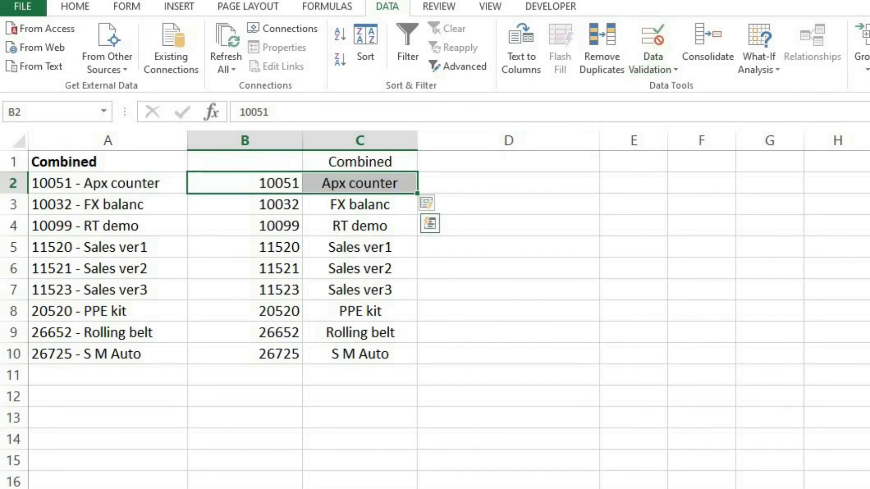
left_click(360, 204)
left_click(360, 225)
left_click(359, 247)
left_click(359, 268)
left_click(359, 290)
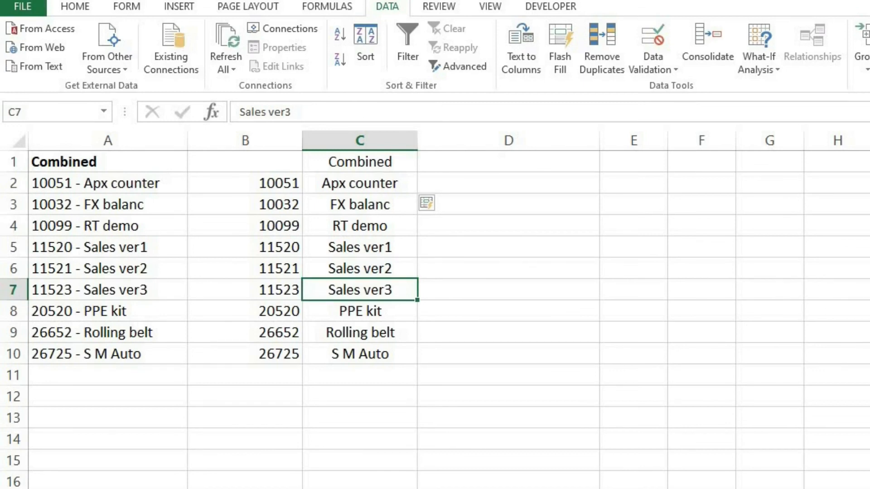
left_click(359, 332)
left_click(360, 311)
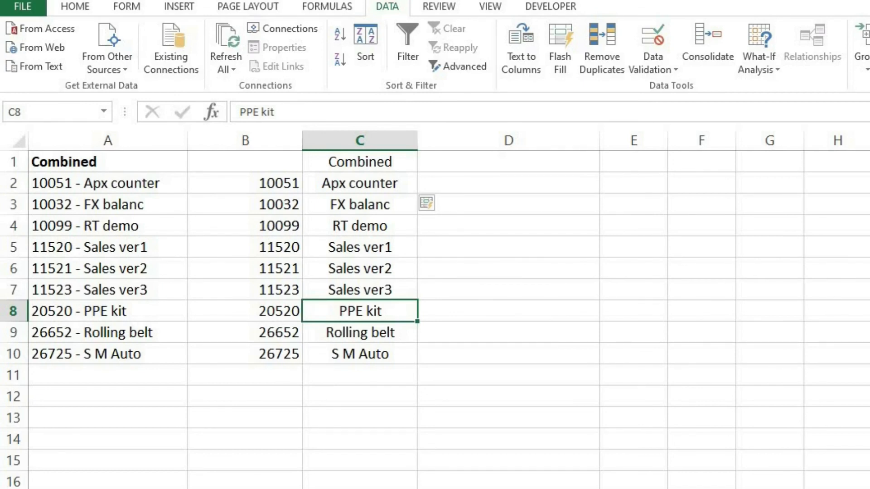
left_click(108, 184)
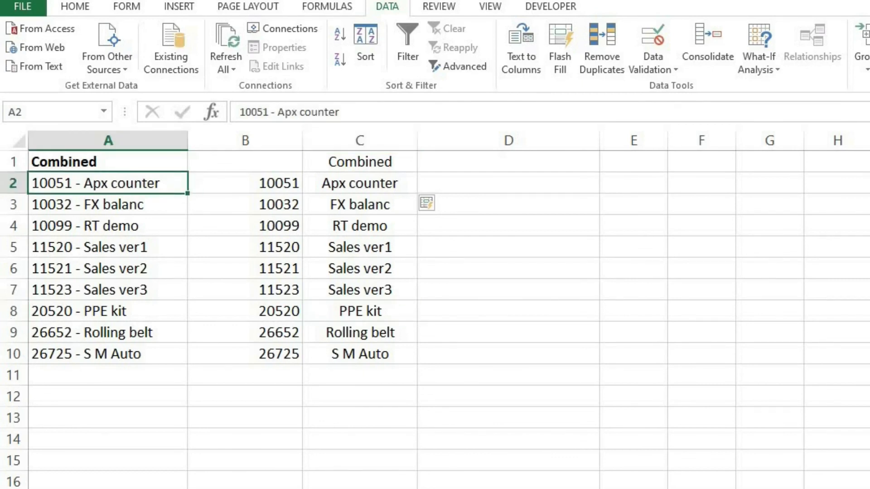